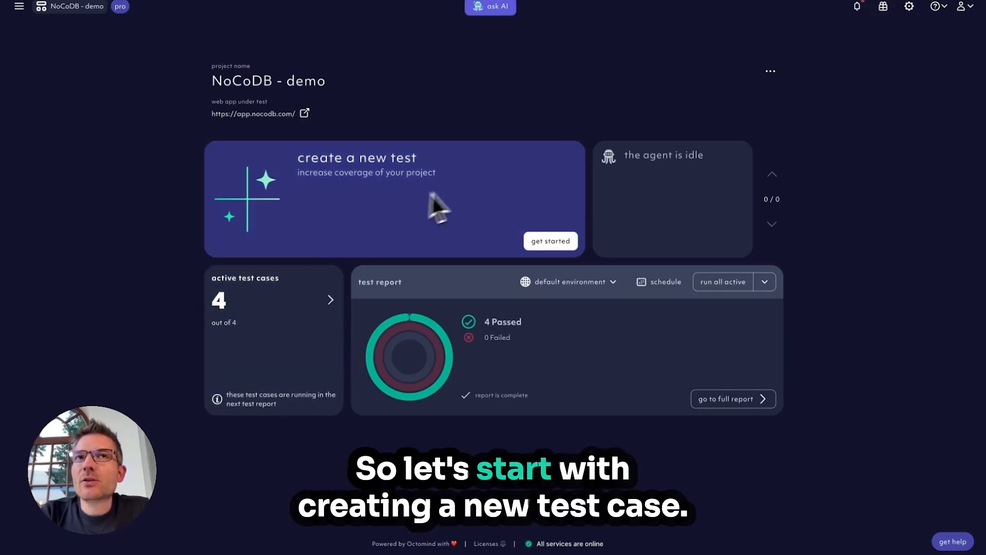
Start creating a new test and preview where the preselected login test ends
left_click(551, 241)
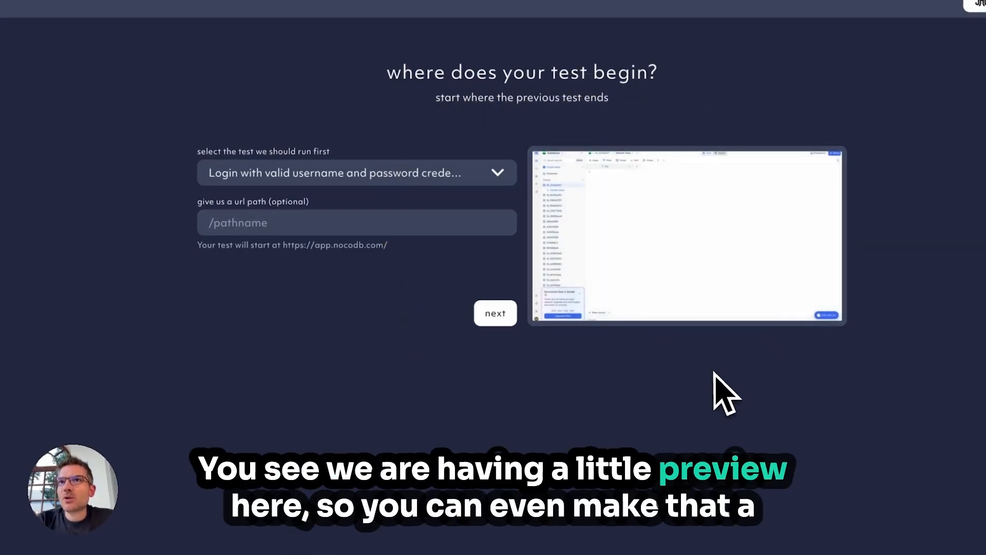
left_click(706, 275)
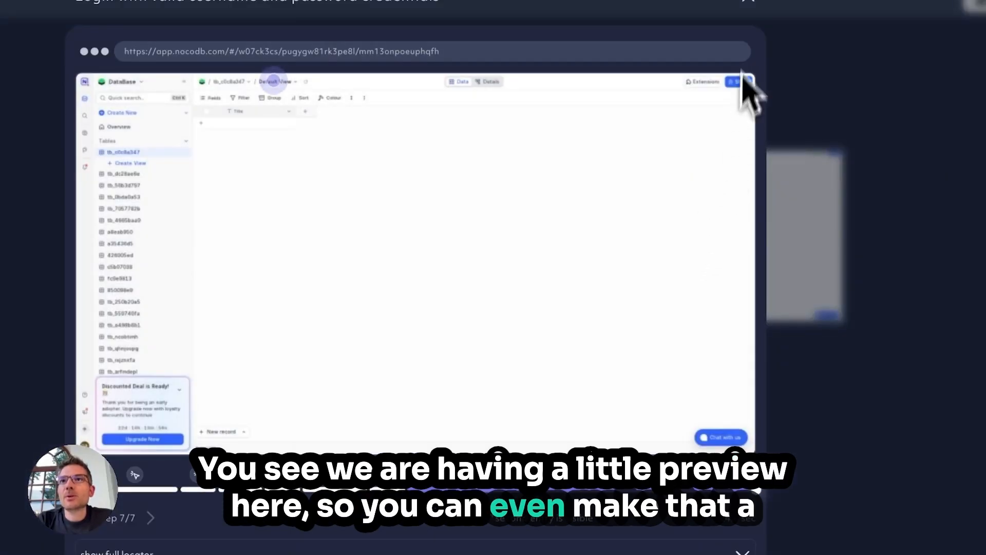
left_click(755, 11)
Set "Details view shows table structure editing options" as the test to run first, check its preview, and continue
left_click(426, 183)
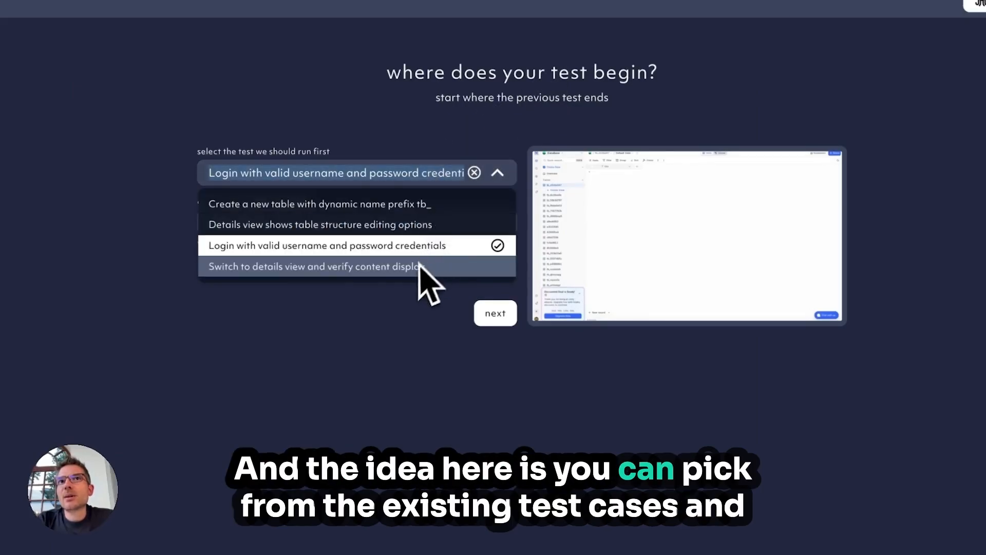
left_click(402, 227)
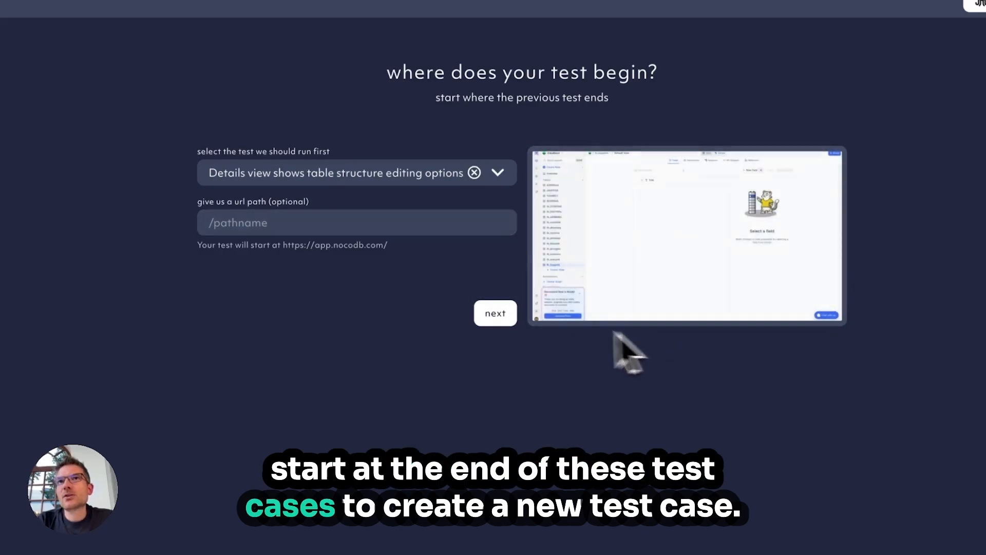
left_click(686, 254)
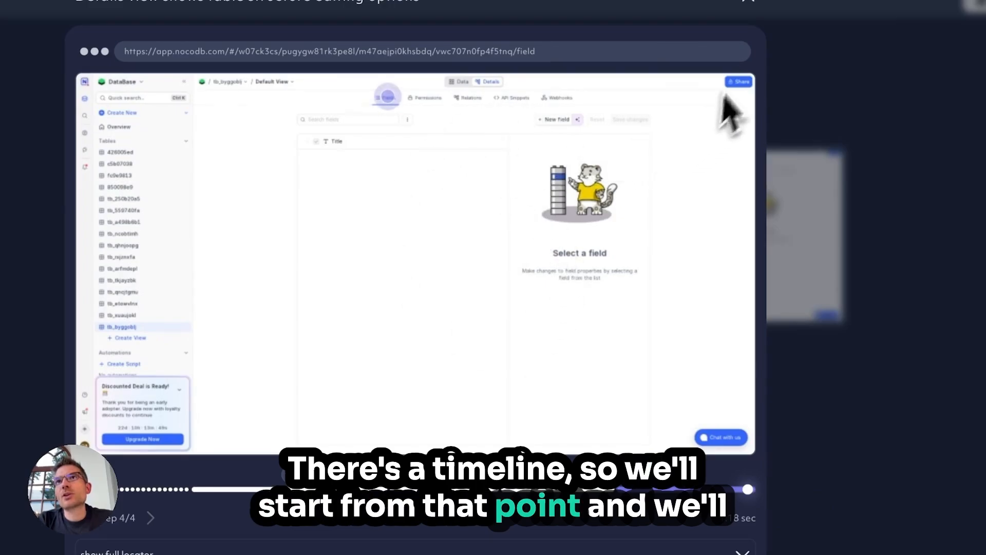
left_click(750, 8)
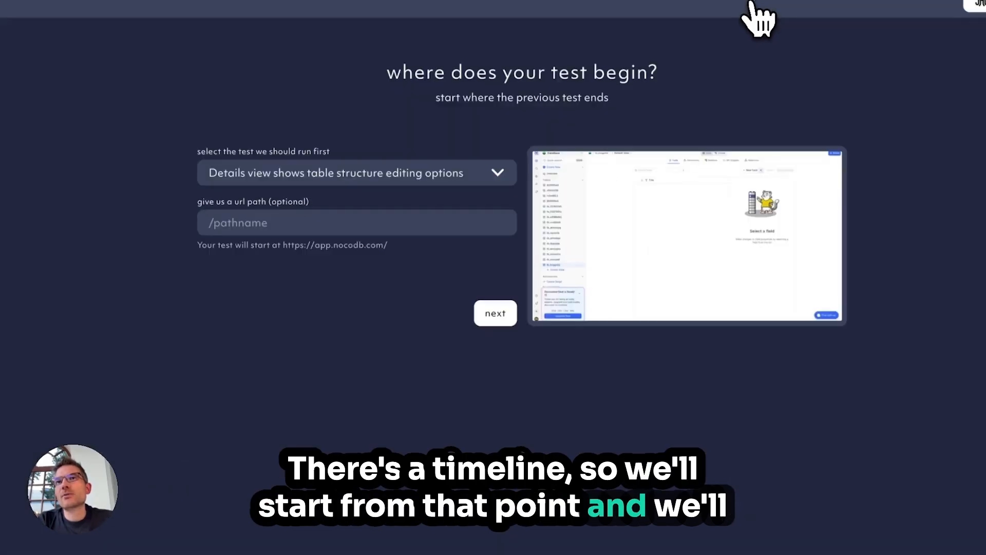
left_click(495, 325)
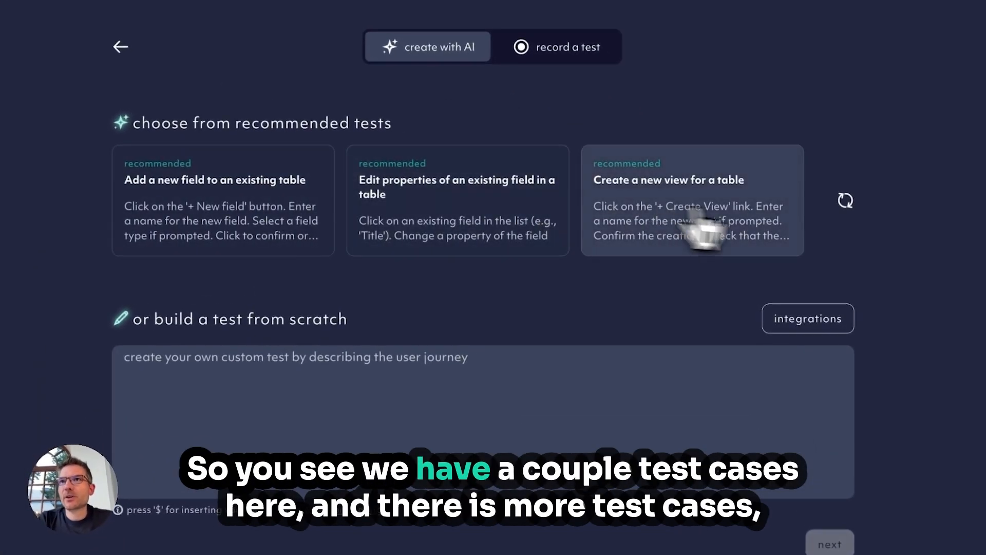
Cycle through the recommended tests and choose "Add a new field to an existing table" as the prompt
left_click(846, 200)
left_click(845, 201)
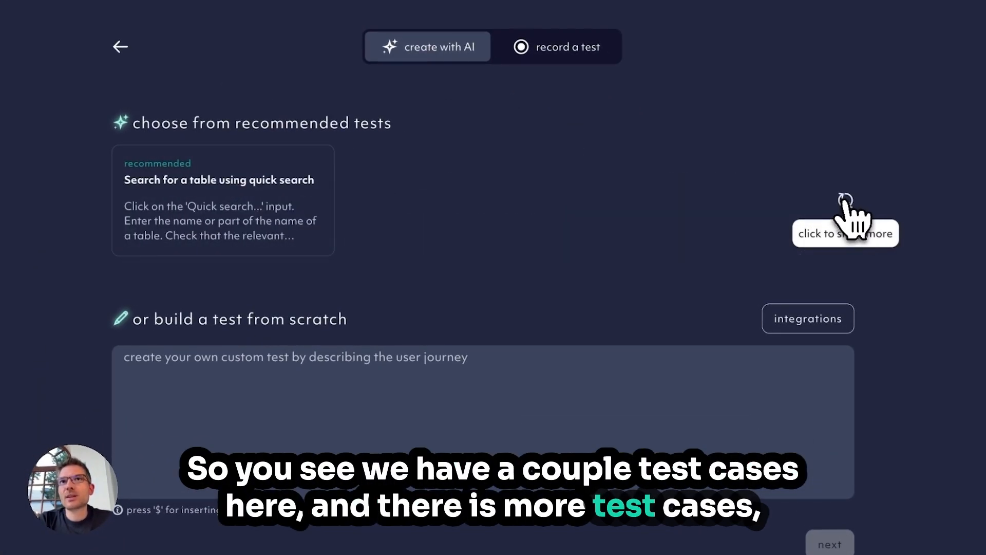
left_click(845, 201)
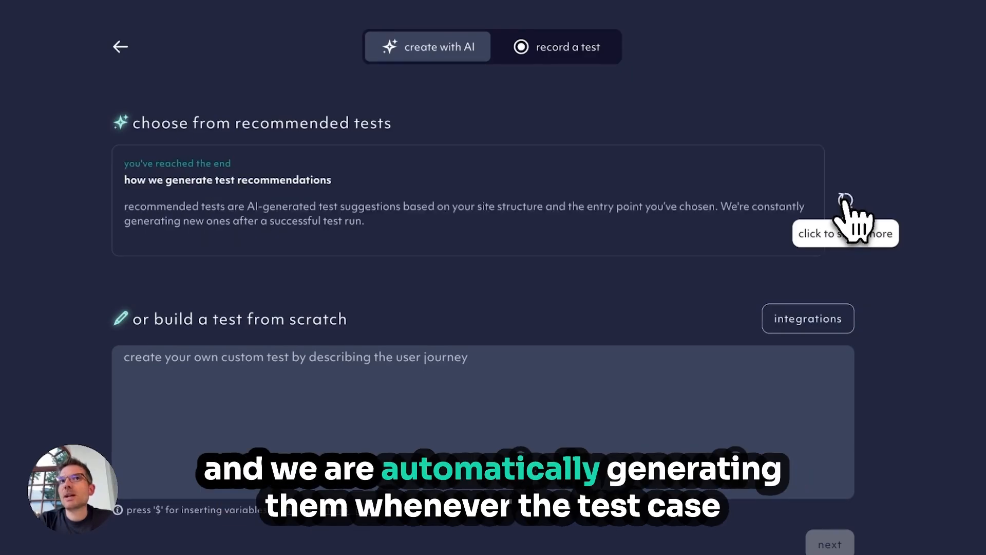
left_click(845, 201)
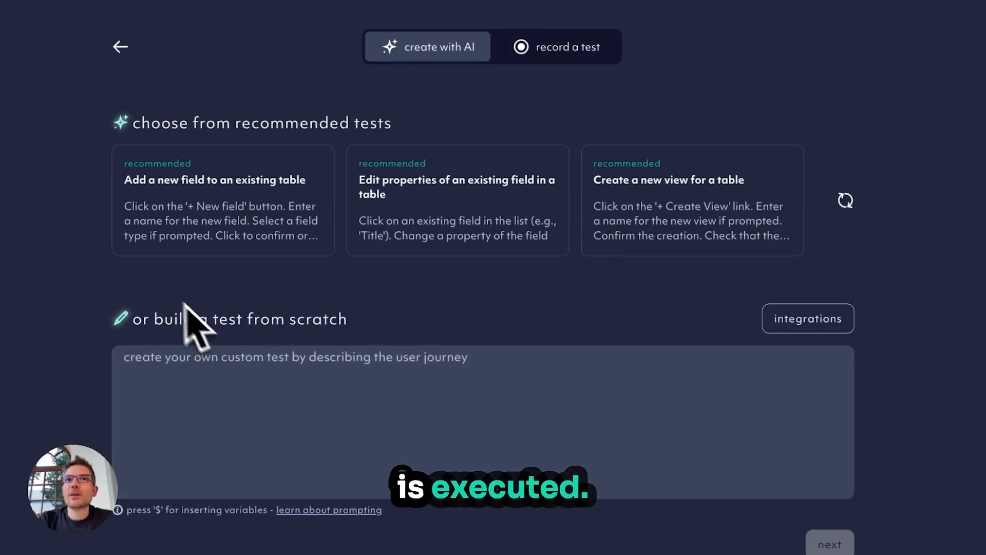
left_click(131, 223)
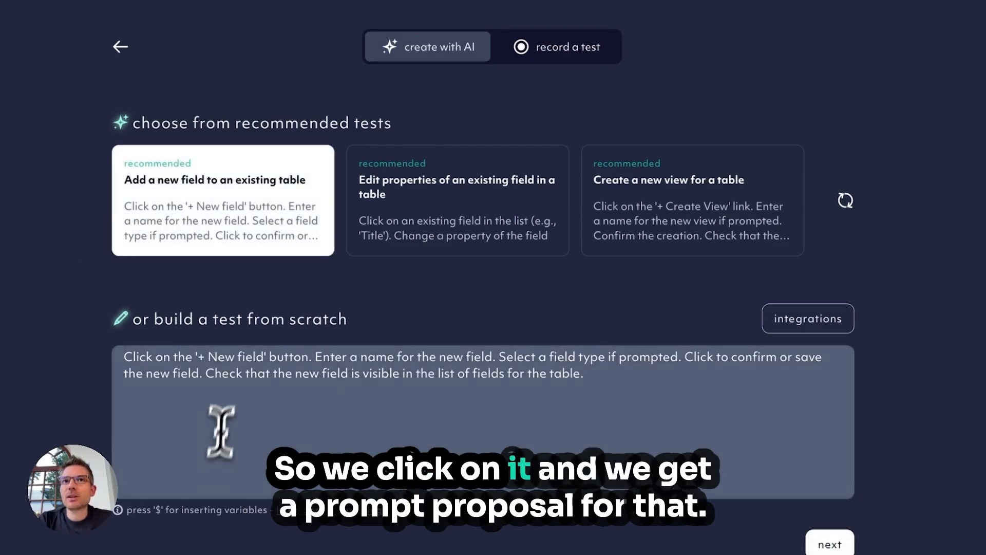
left_click_drag(595, 379, 102, 366)
left_click(119, 366)
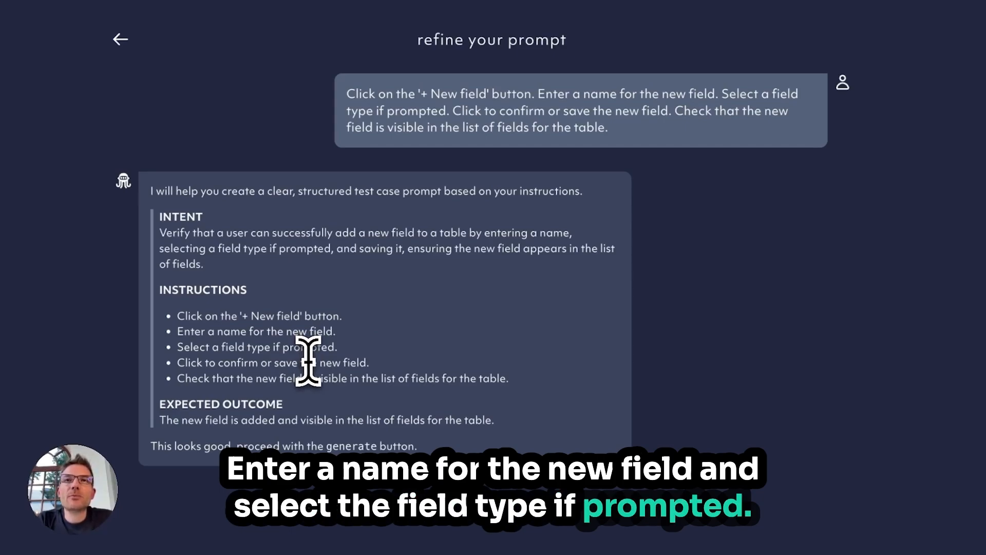
Instruct the agent: the name of the field should be "counter" and the type of the field should be "number"
left_click_drag(232, 330, 343, 331)
left_click(336, 331)
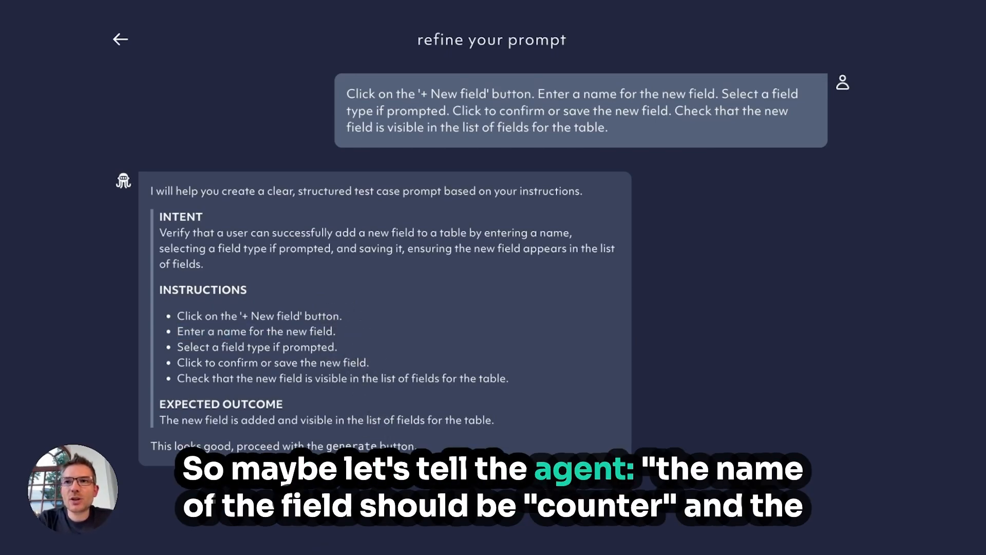
left_click(410, 524)
type("the name of the")
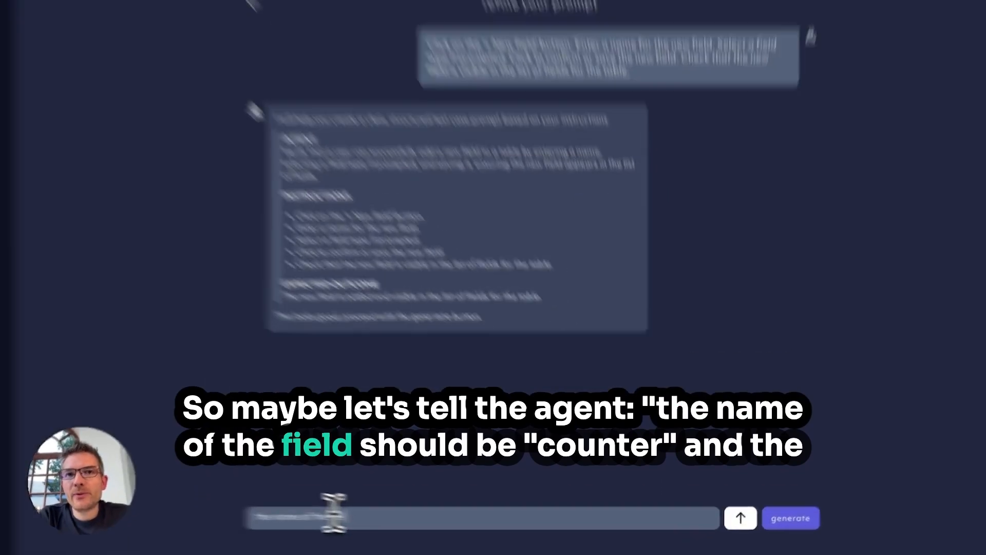
type(" field should be \"c")
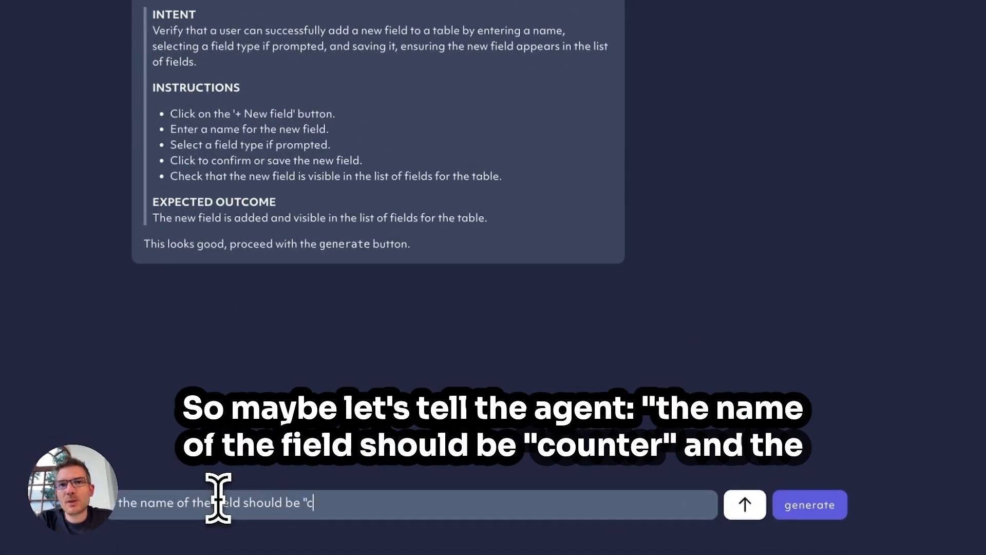
type("d should be \"counter\" and the ")
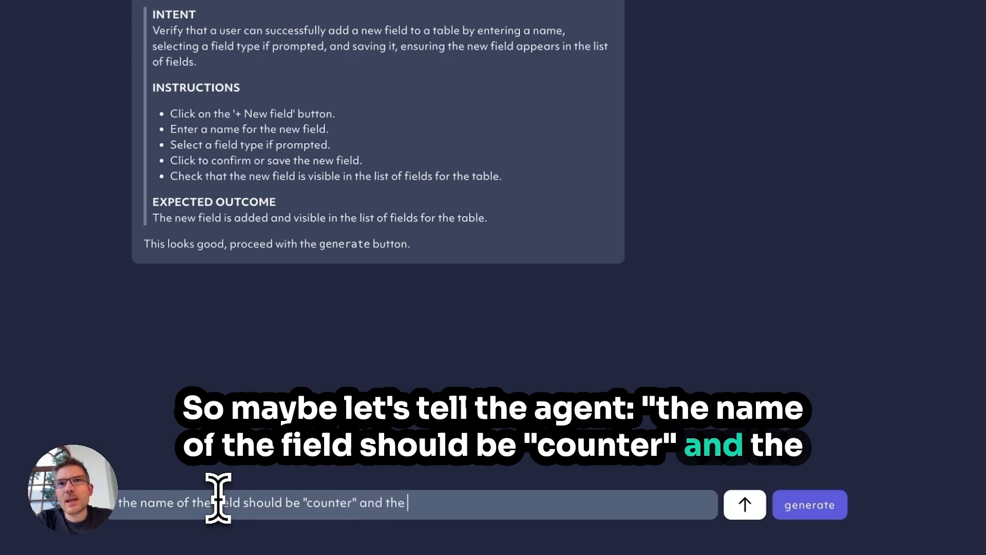
type("type of")
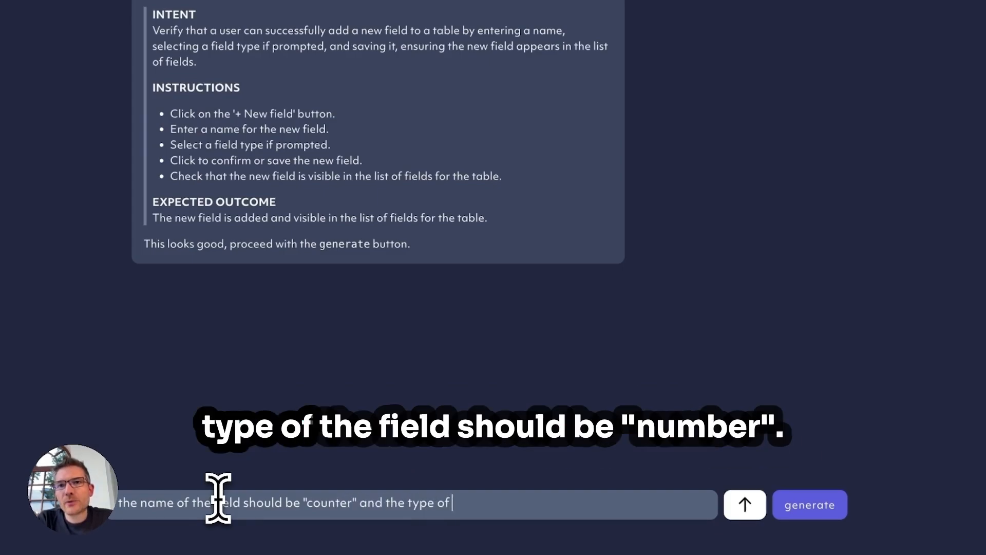
type(" the field should be \"number")
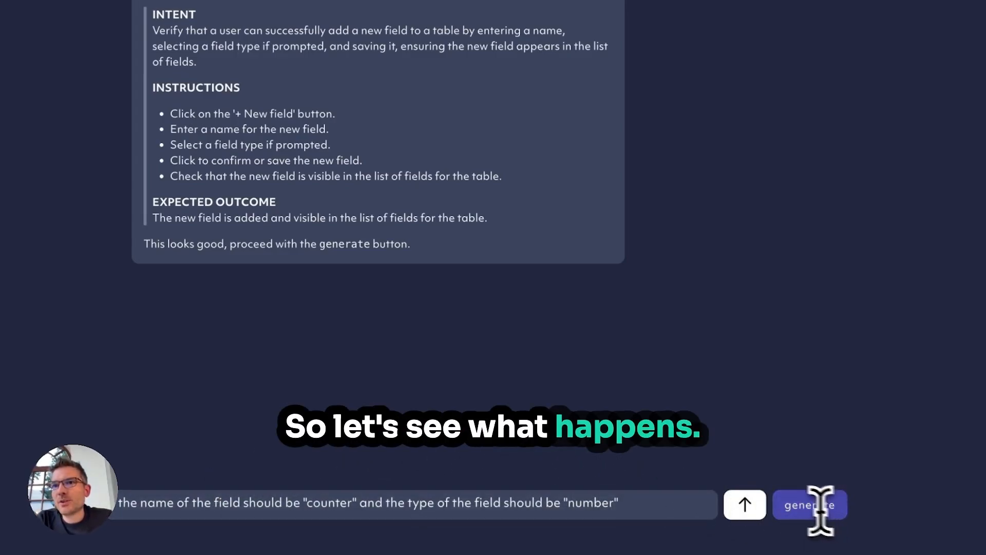
left_click(754, 507)
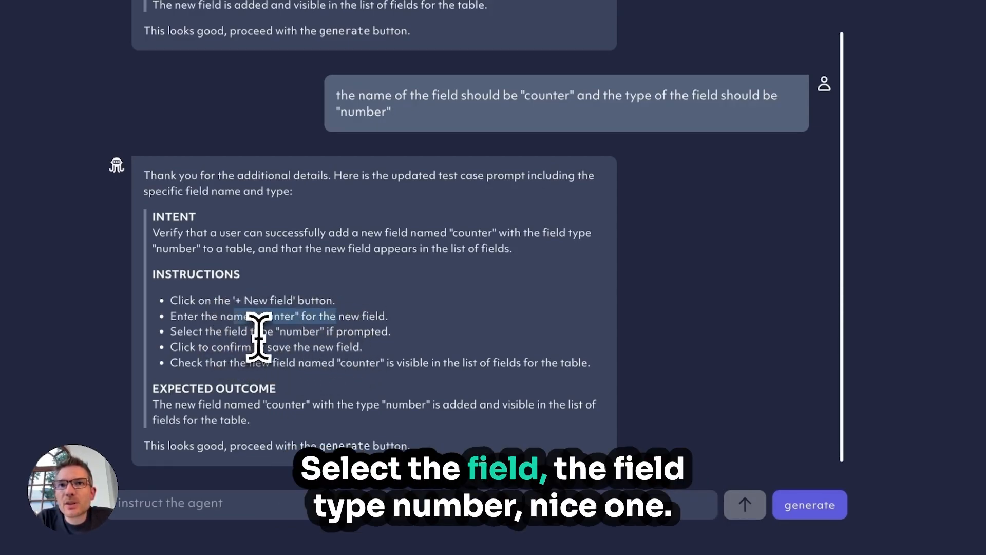
Check the field name and type in the updated instructions and expected outcome, and accept the refined prompt
left_click_drag(261, 332, 325, 342)
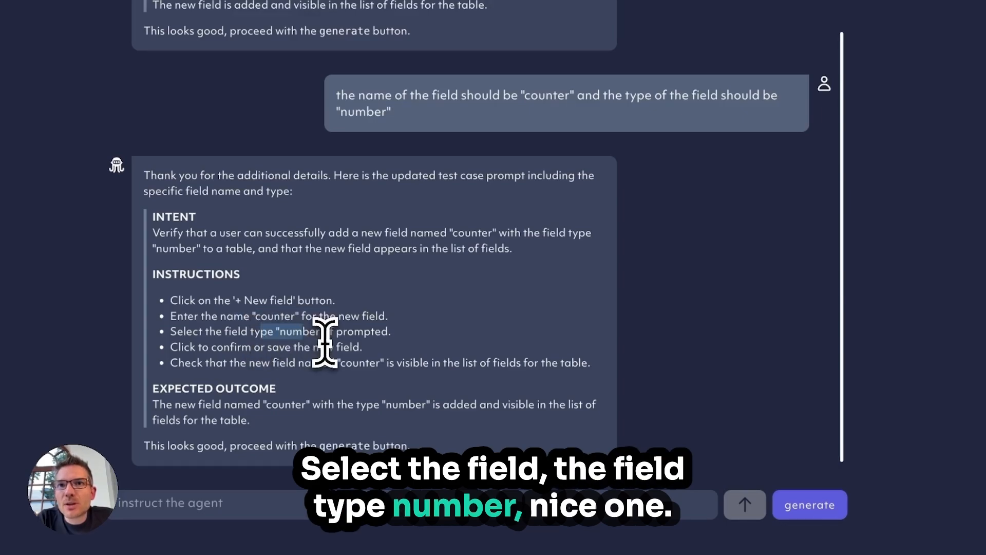
left_click_drag(266, 403, 459, 402)
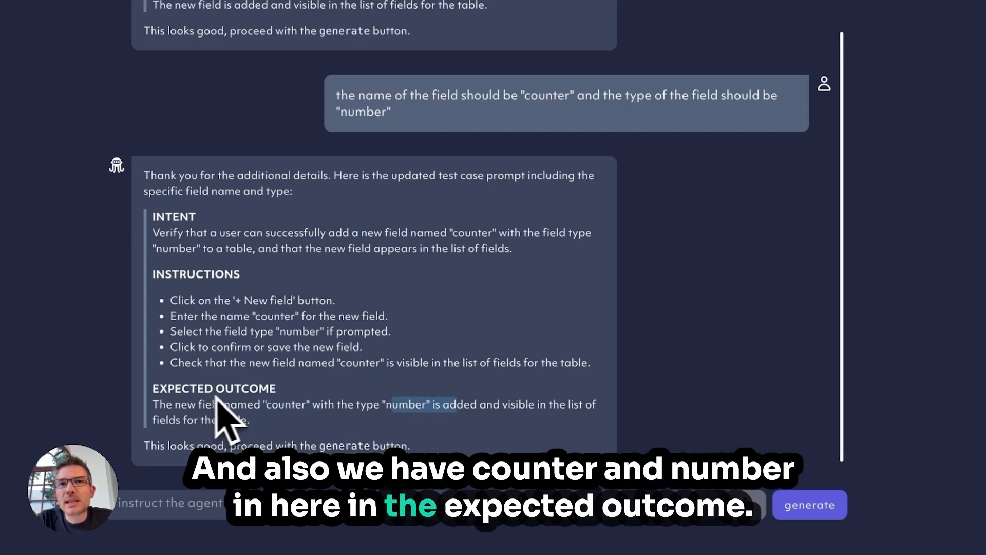
left_click(273, 409)
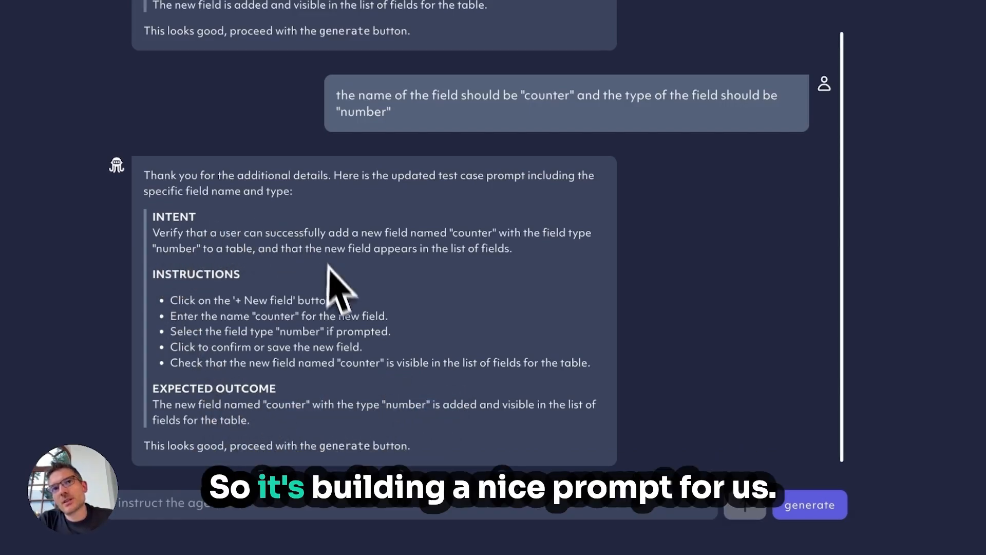
left_click(810, 505)
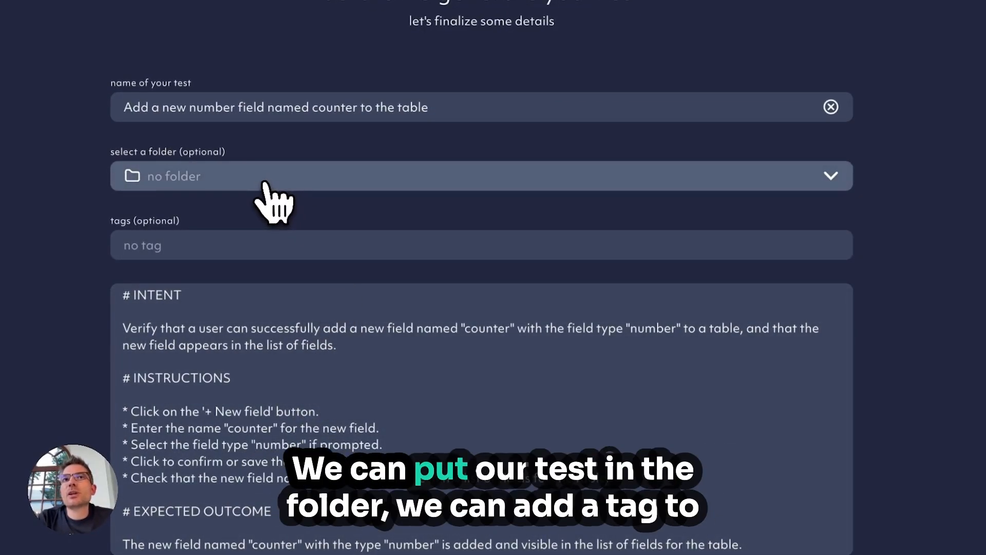
Add a new tag "configuration" to the test and start generating it
left_click(227, 246)
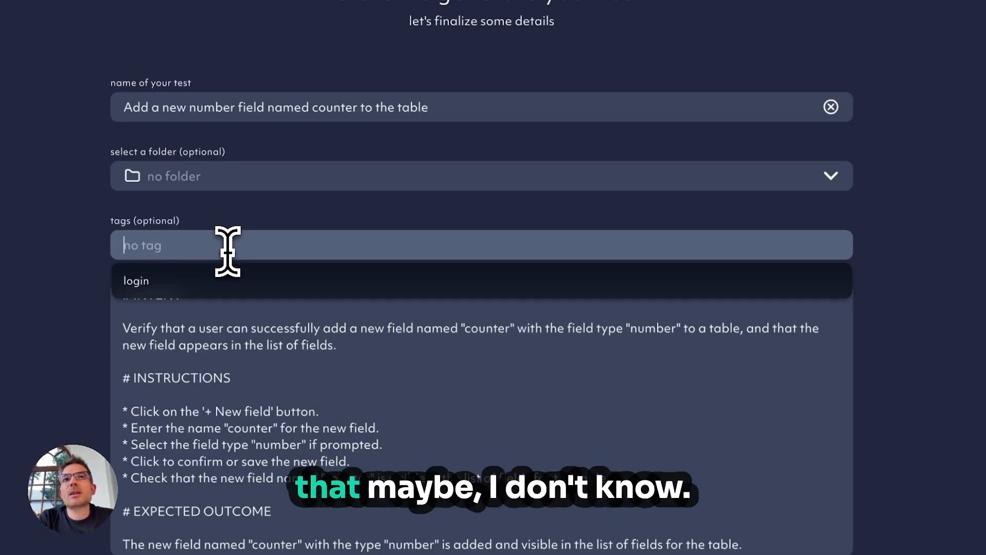
type("configrution")
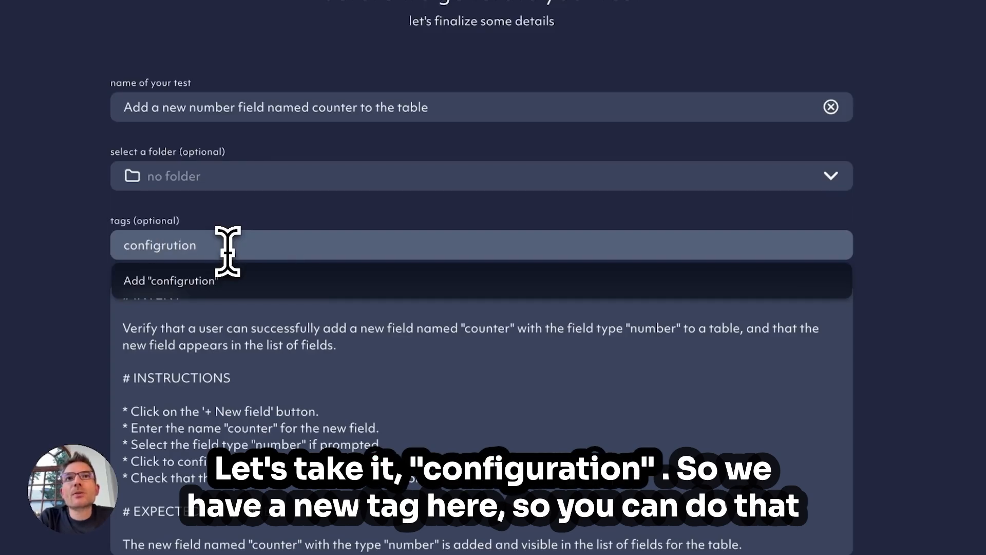
key("Return")
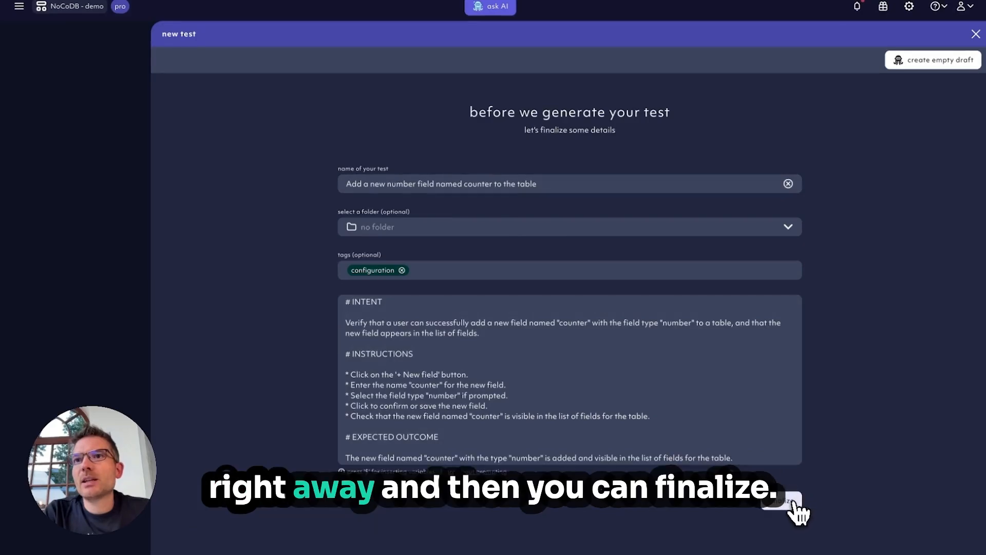
left_click(796, 513)
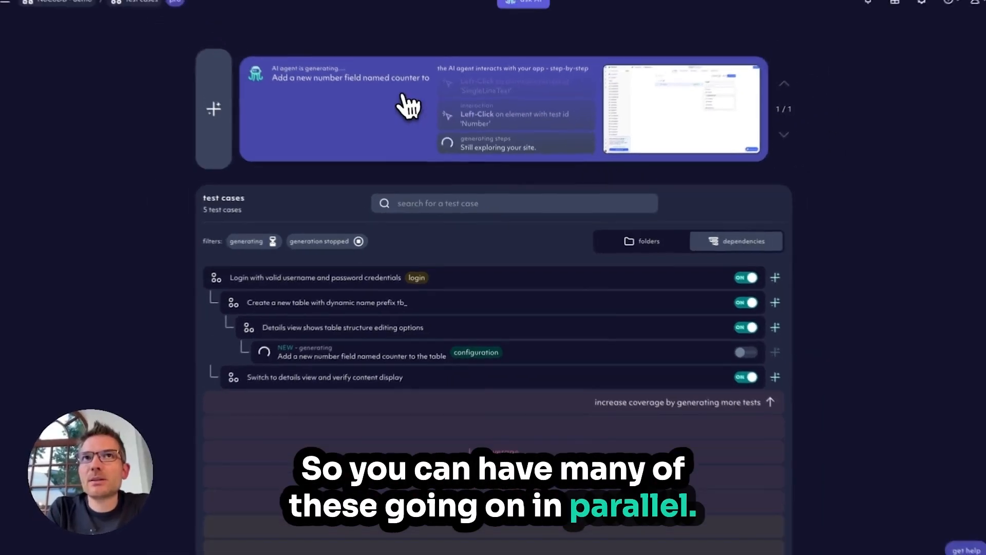
Open the generated "Add a new number field named counter to the table" test, proceed with its validation, and close it
left_click(352, 78)
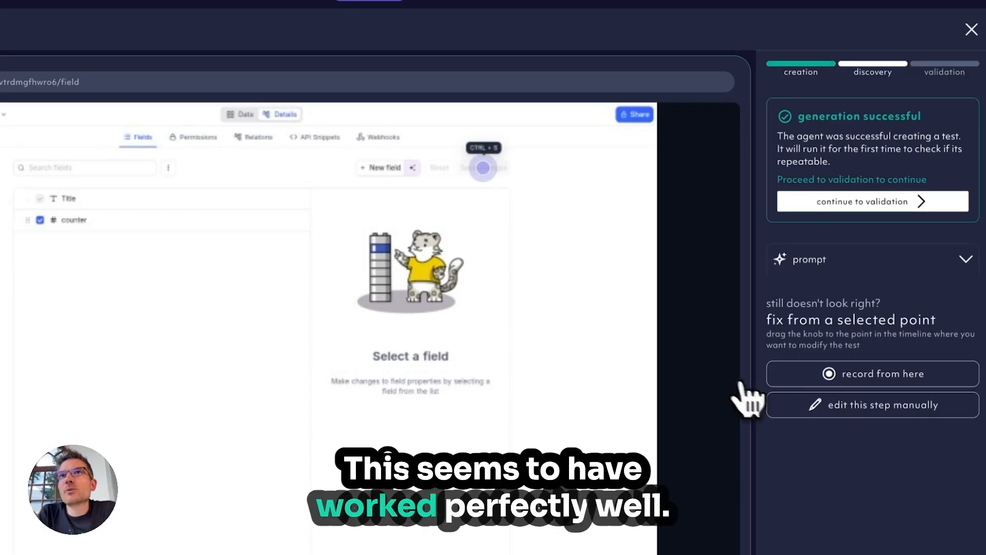
left_click(841, 205)
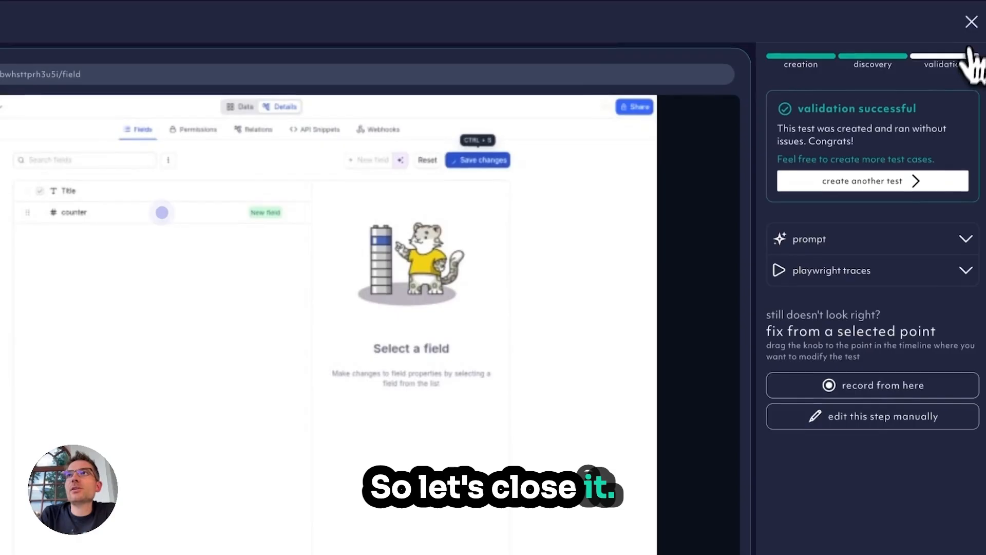
left_click(971, 20)
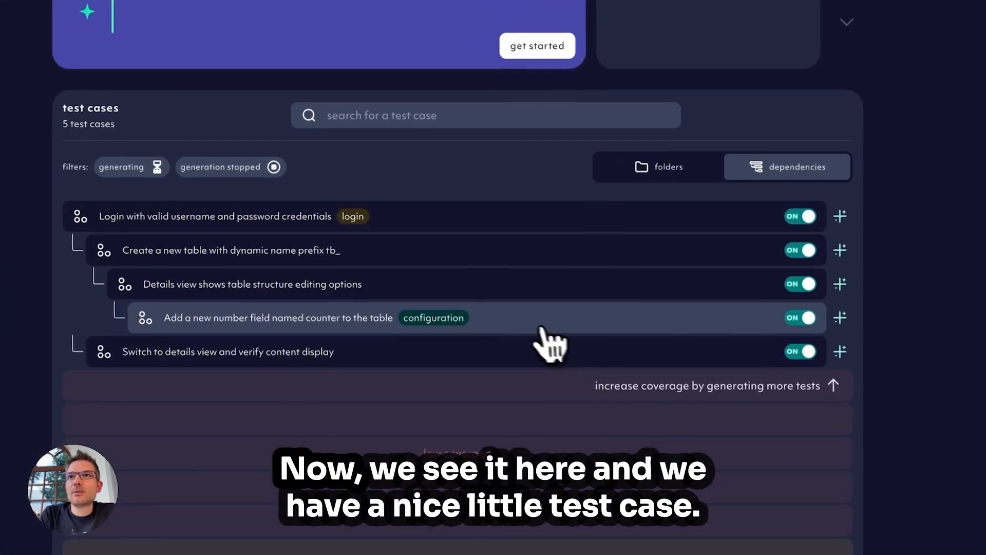